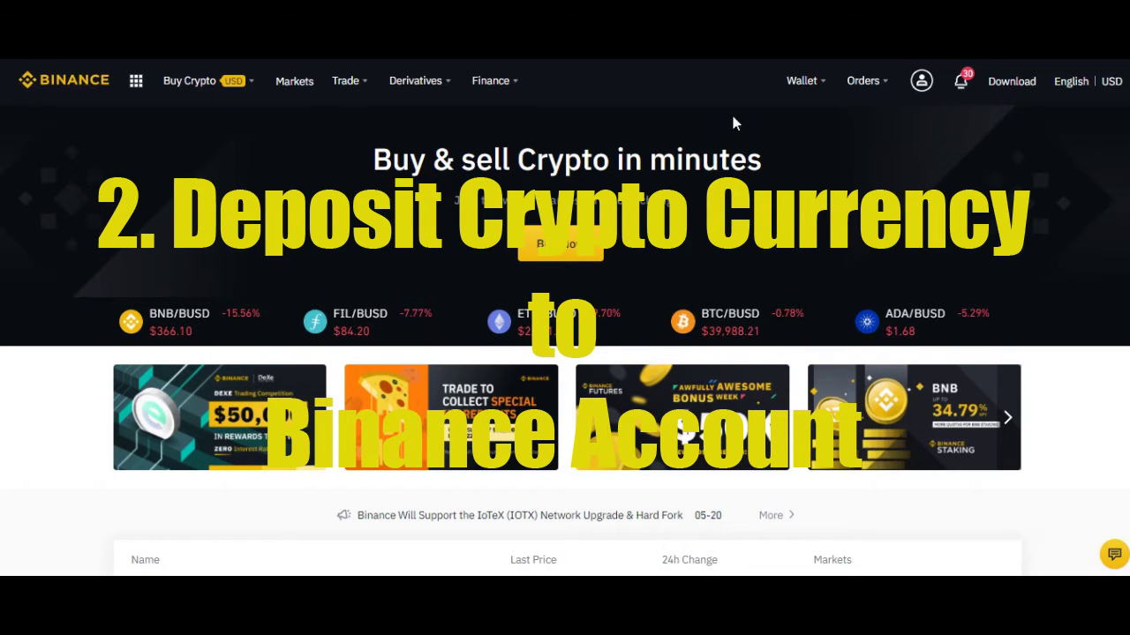
Show the account menu with Security, Identification and Log Out options
mouse_move(922, 83)
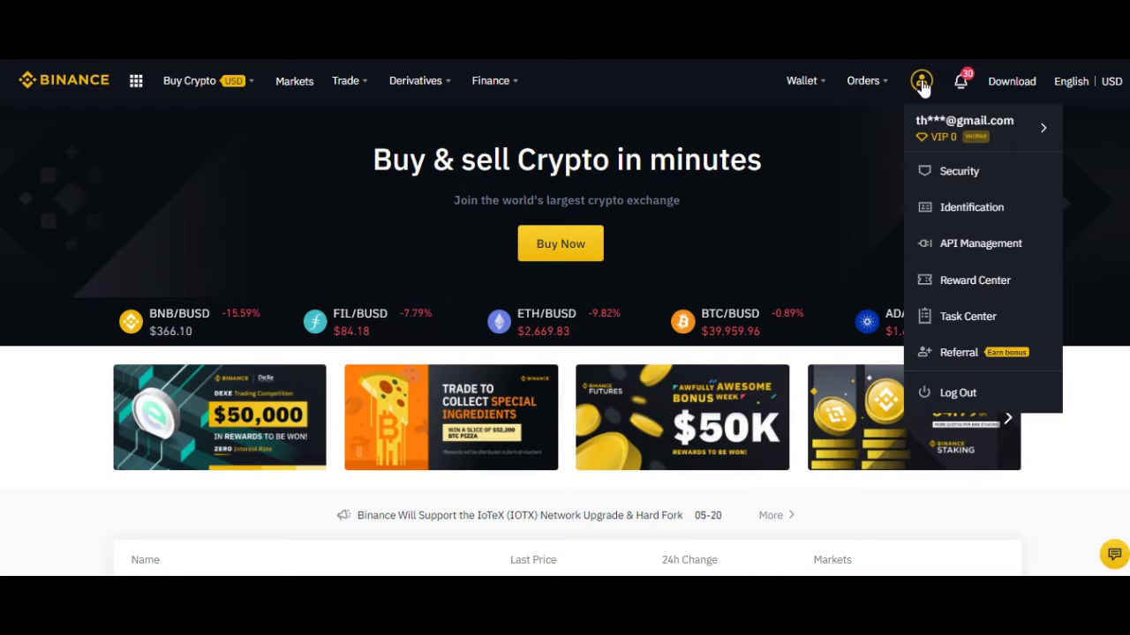
Review verification levels: Basic and Intermediate verified, Advanced verification failed
left_click(1000, 220)
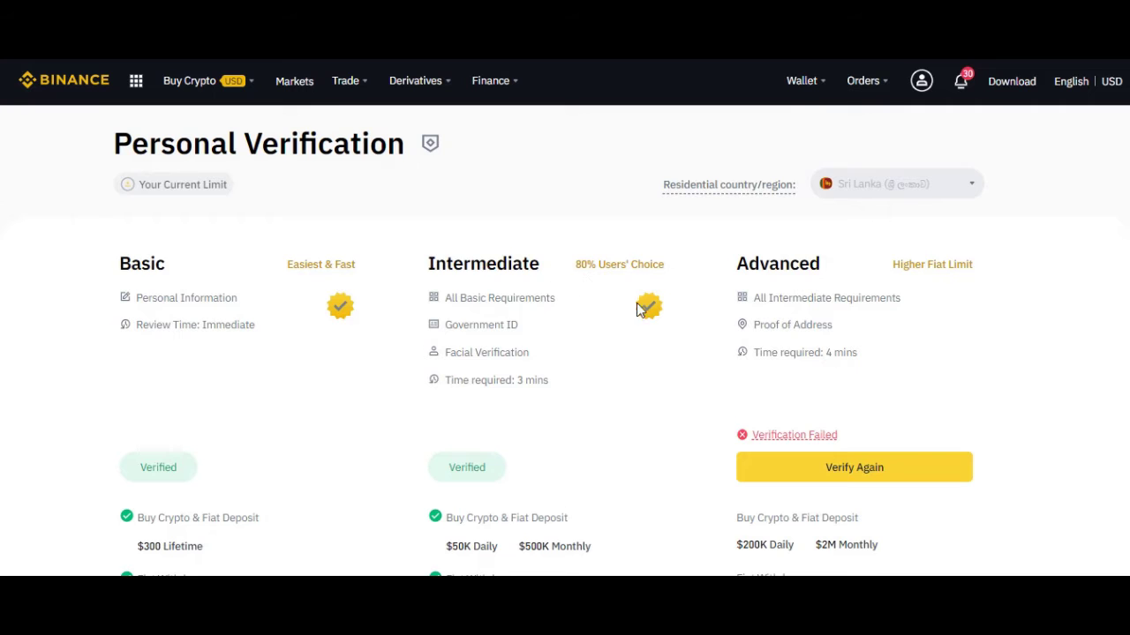
scroll(824, 369, "down", 2)
scroll(824, 371, "up", 2)
Open the Bank Deposit form for USD via Silvergate Bank (SWIFT) and dismiss its banner
mouse_move(168, 85)
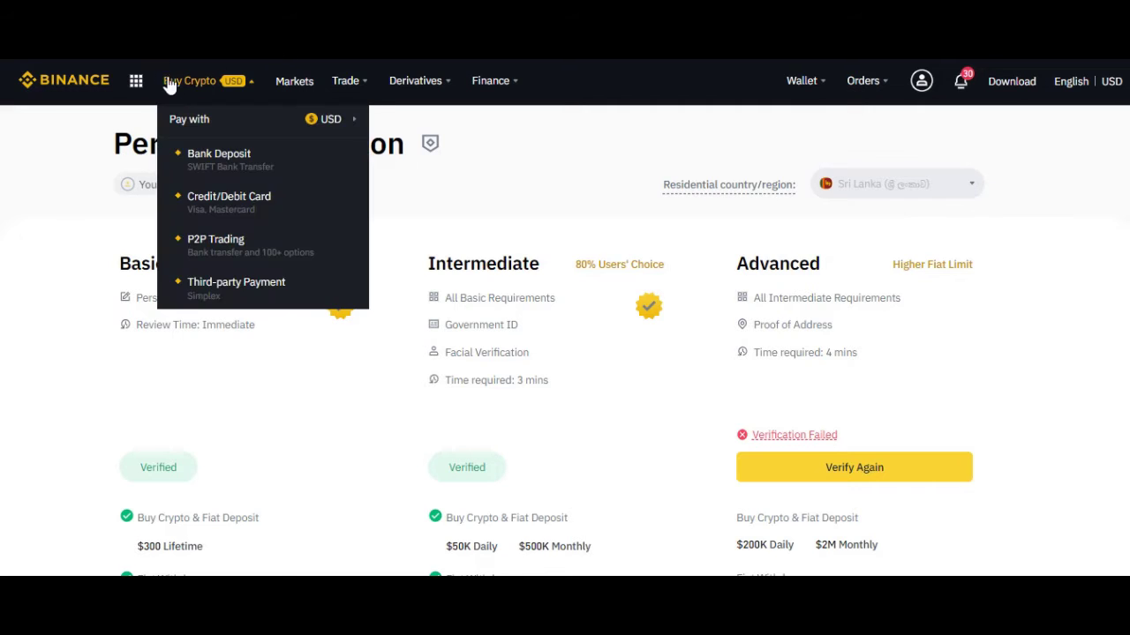
left_click(213, 159)
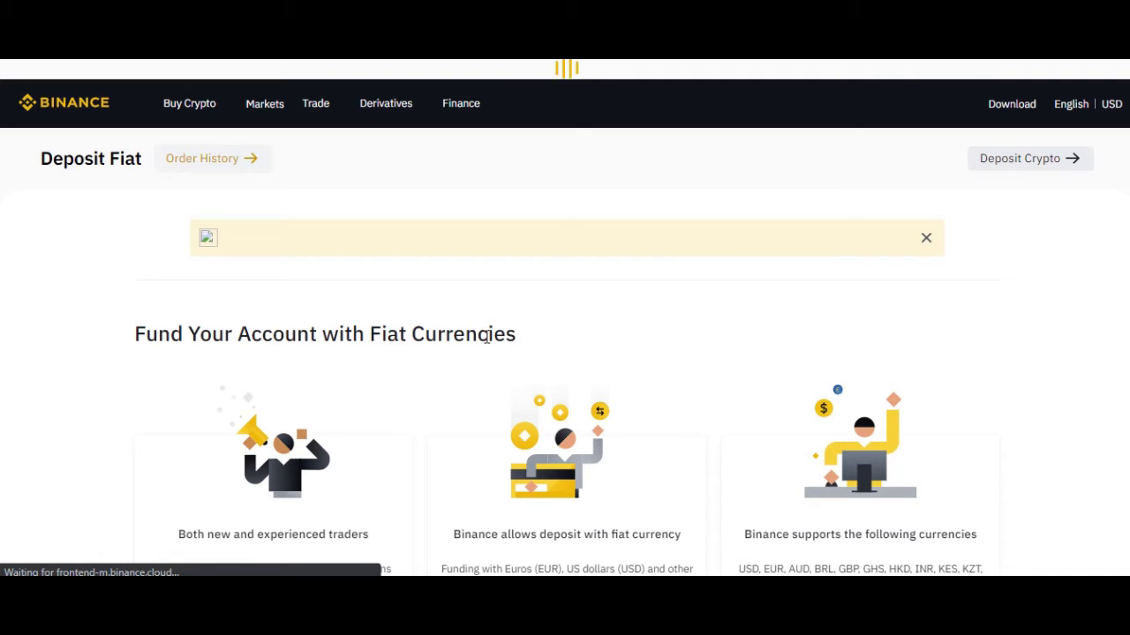
scroll(486, 337, "down", 1)
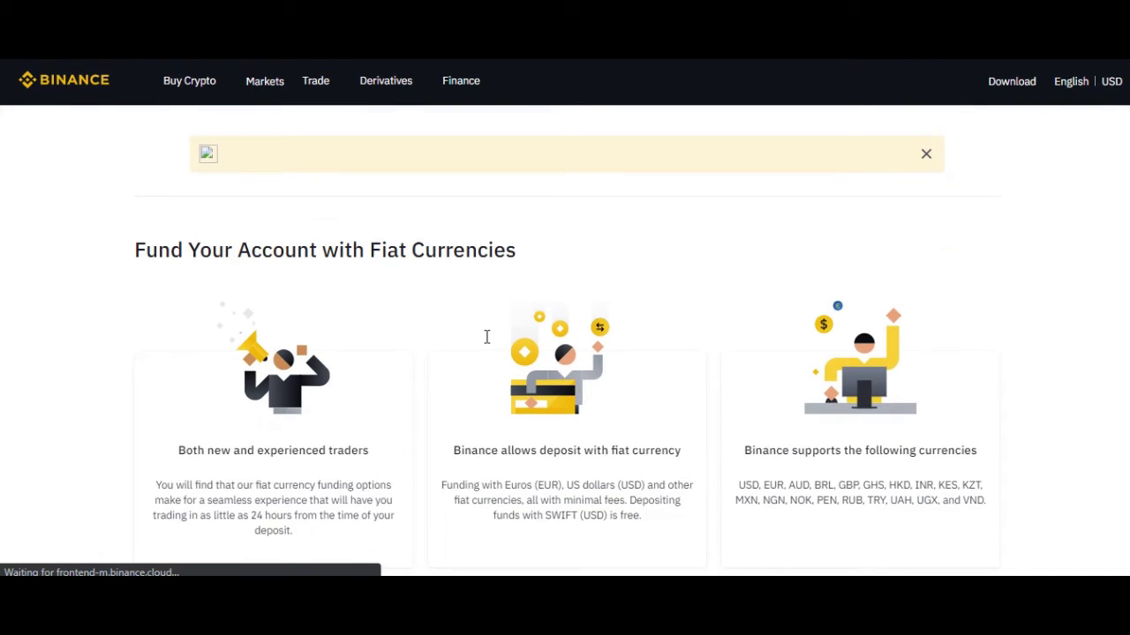
scroll(486, 344, "down", 1)
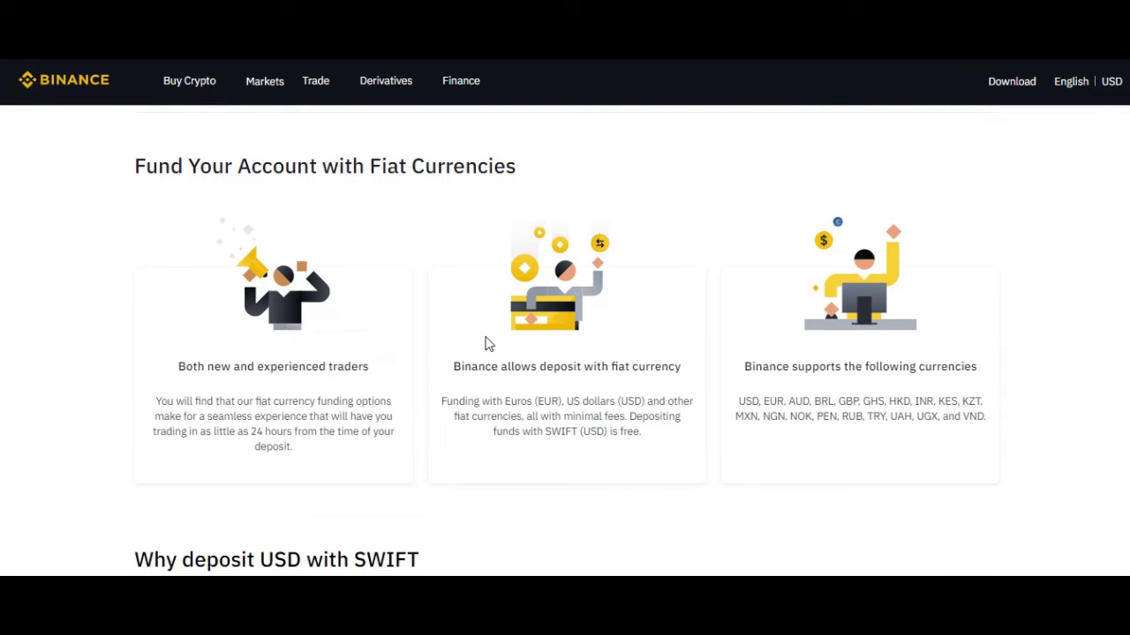
left_click(926, 221)
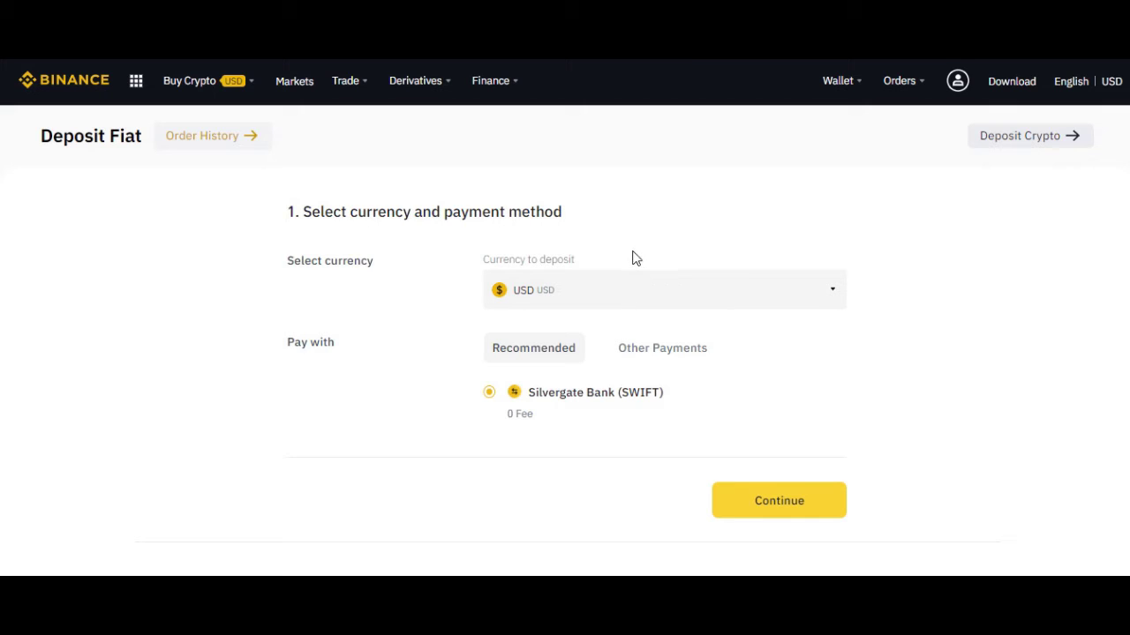
Choose EUR Euro as the deposit currency with Bank Transfer (SEPA) and continue
left_click(582, 298)
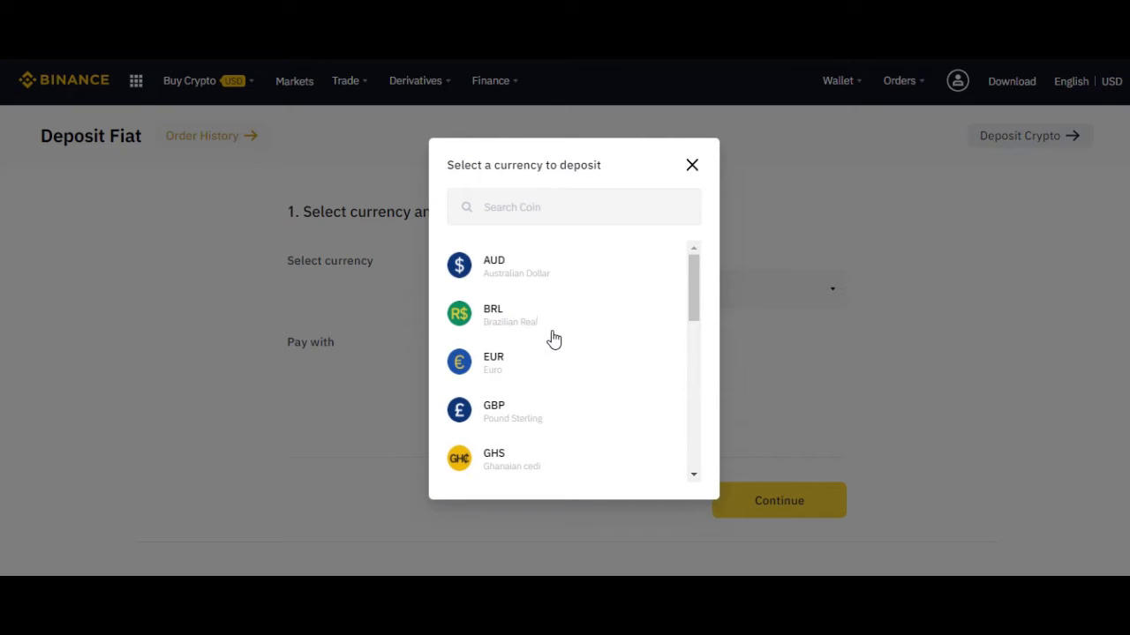
scroll(552, 338, "down", 2)
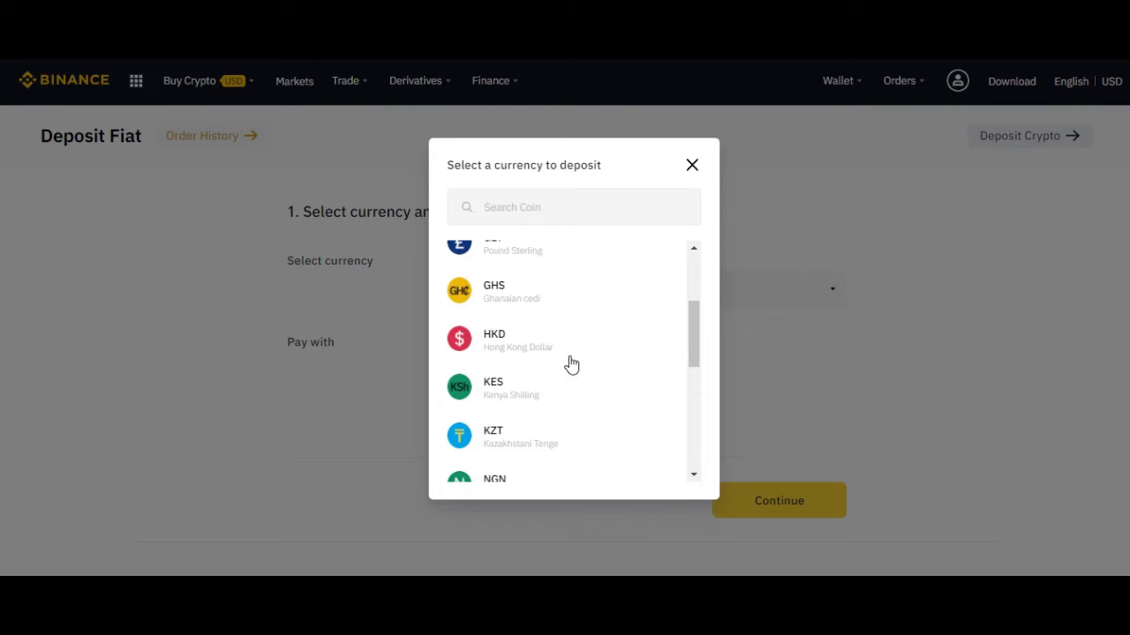
scroll(569, 362, "up", 2)
left_click(500, 368)
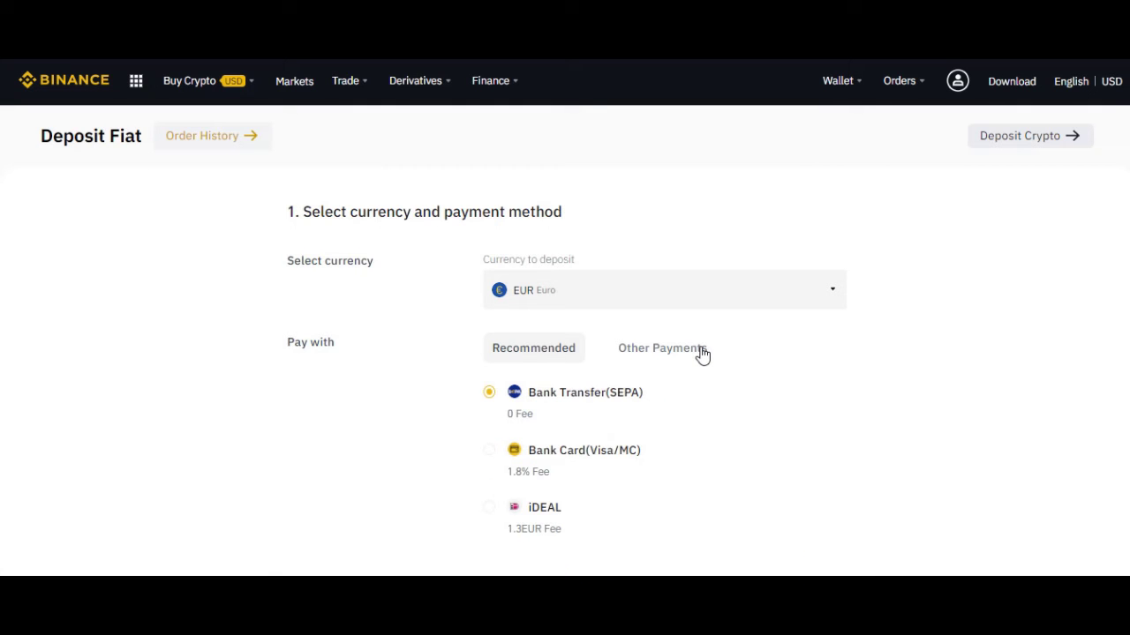
scroll(662, 412, "down", 1)
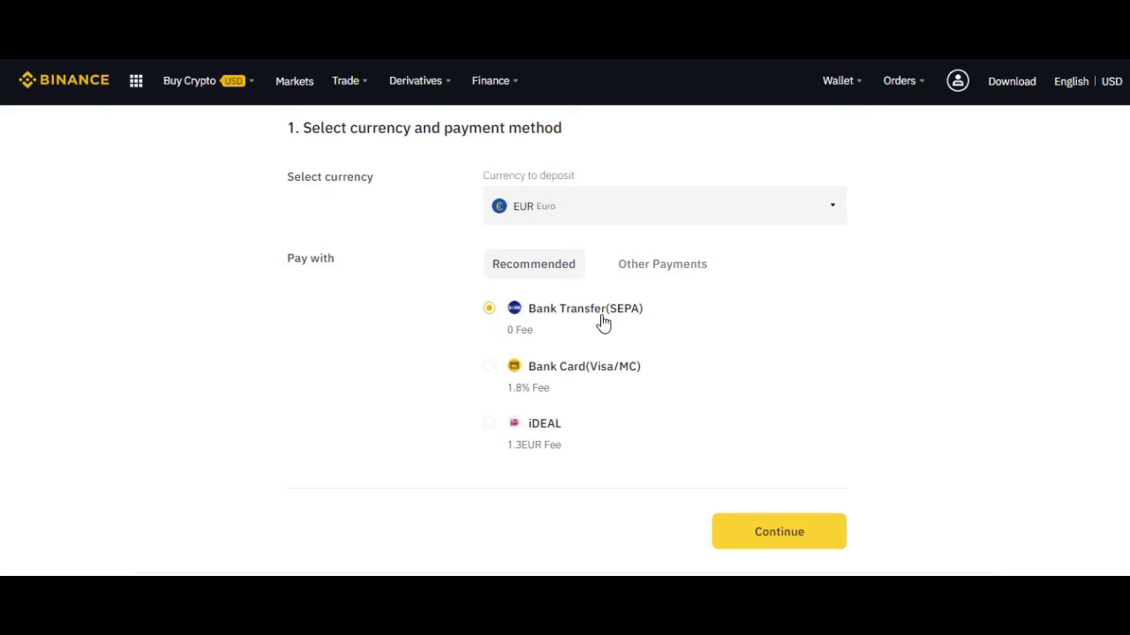
left_click(776, 537)
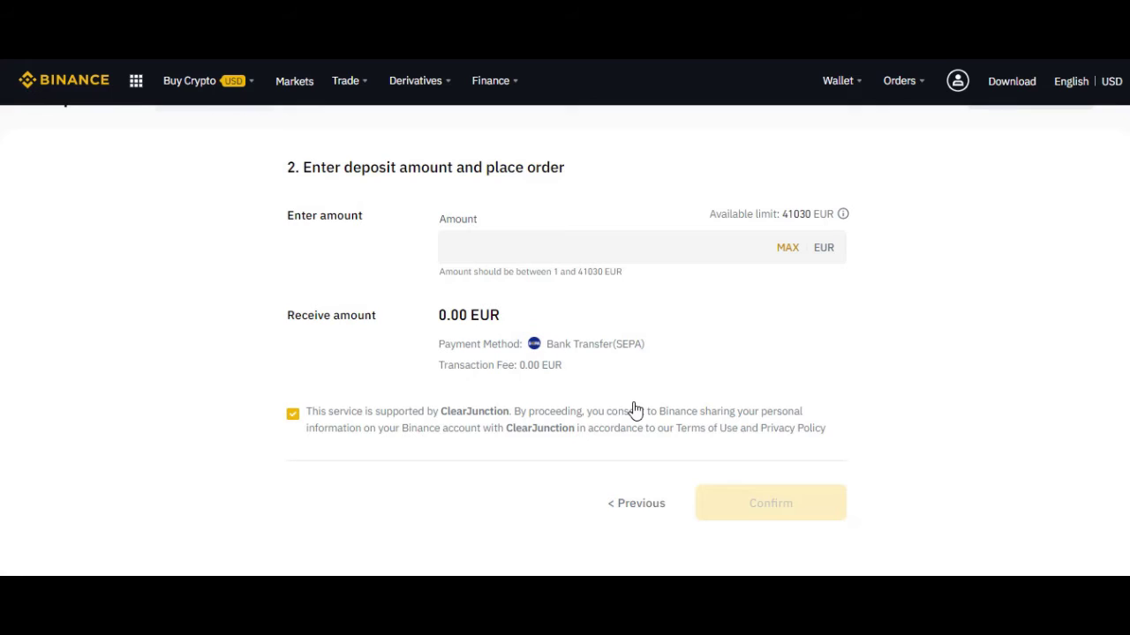
Enter a 1000 EUR amount and check the 1,000 EUR received and 0.00 EUR fee
left_click(527, 250)
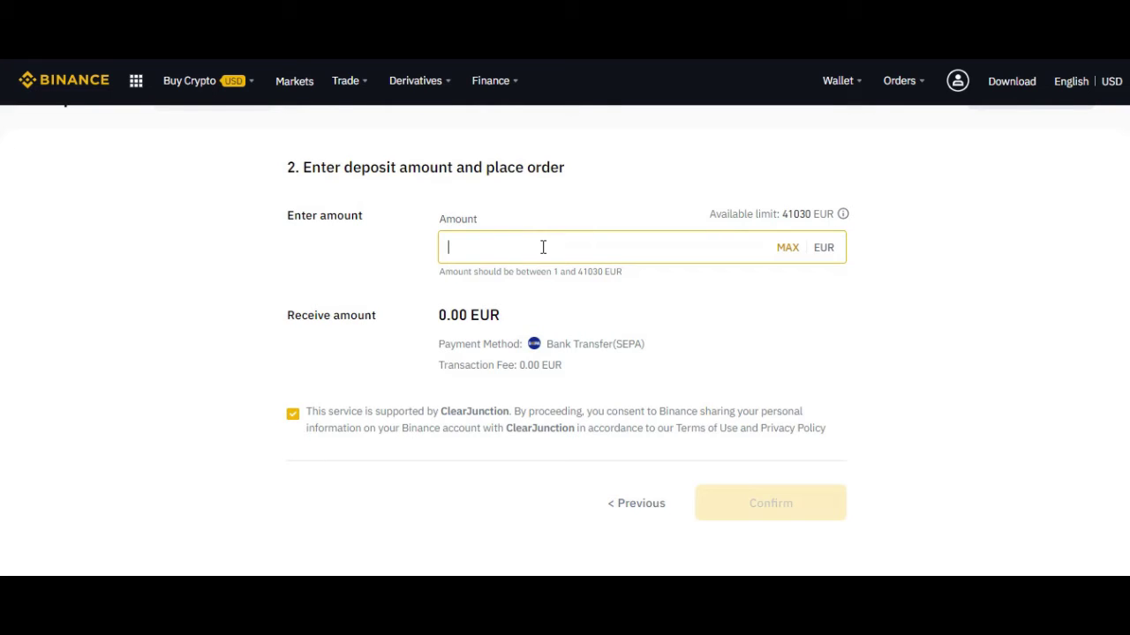
type("1000")
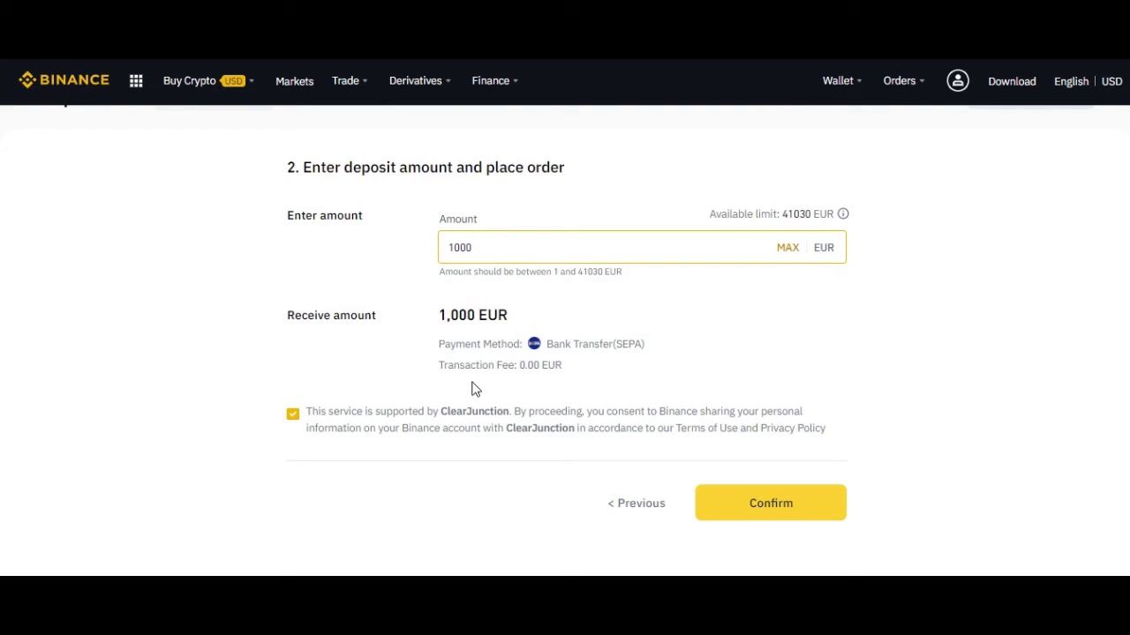
left_click_drag(438, 363, 580, 374)
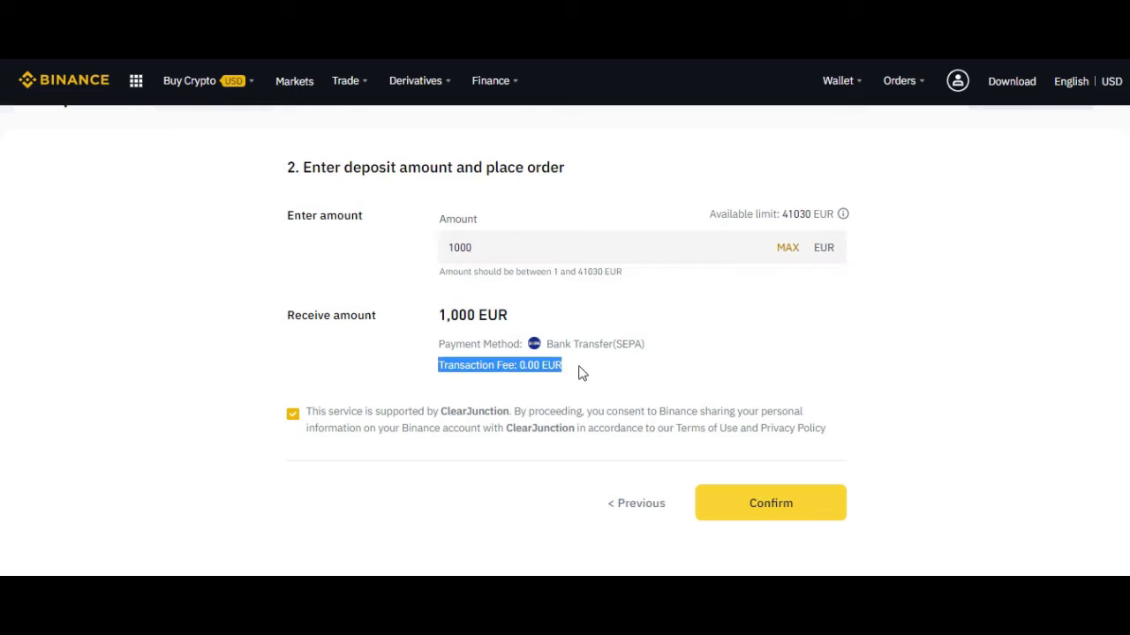
left_click(696, 389)
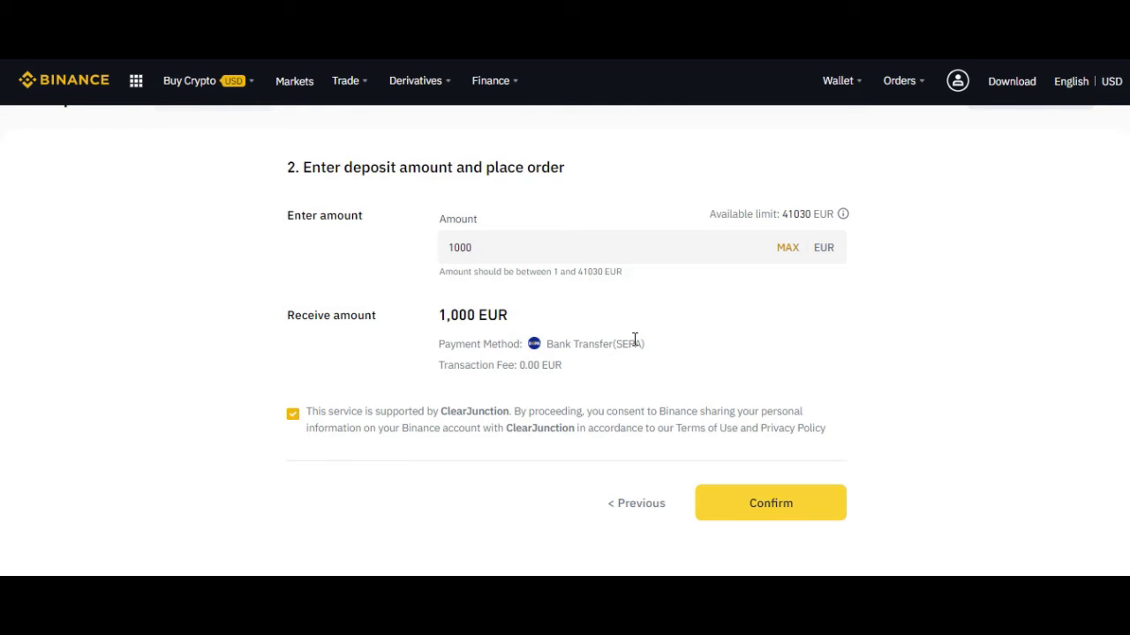
Place the €1000.00 EUR order and select the Reference Code in the receiver bank details
left_click(772, 503)
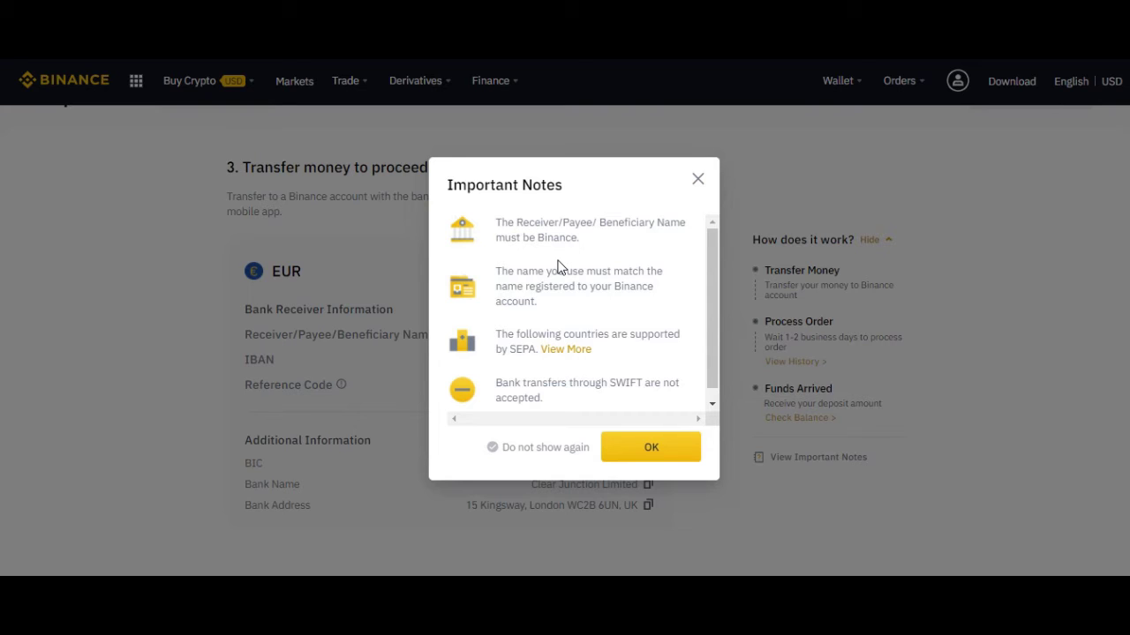
left_click(632, 454)
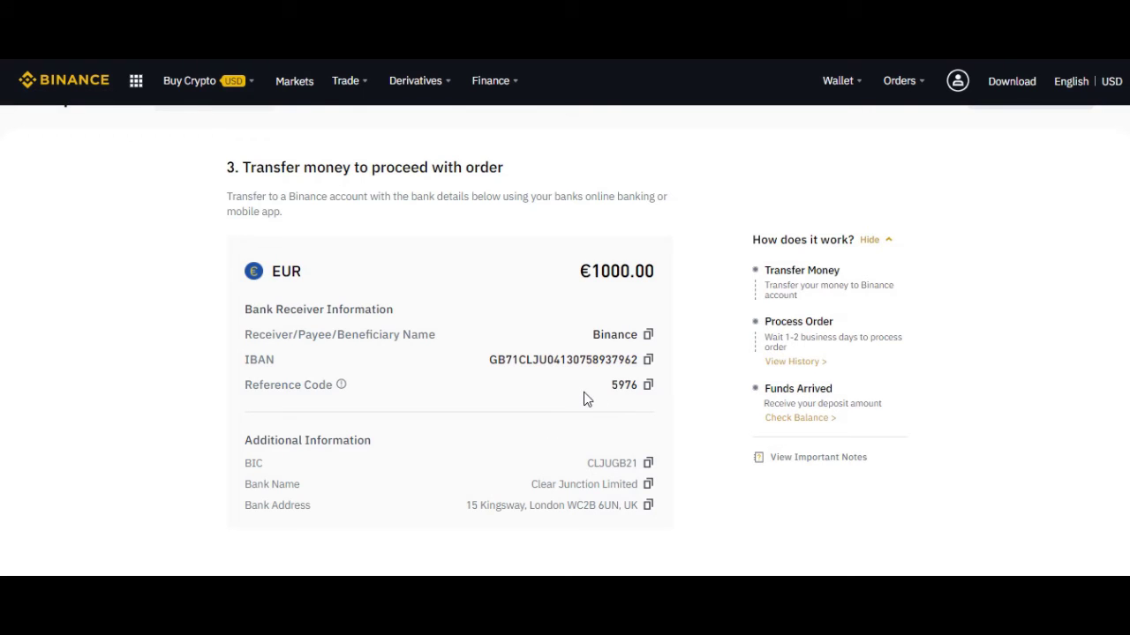
left_click_drag(638, 385, 612, 384)
double_click(612, 385)
View balances and held coins in the Fiat and Spot wallet, then start a deposit
mouse_move(853, 86)
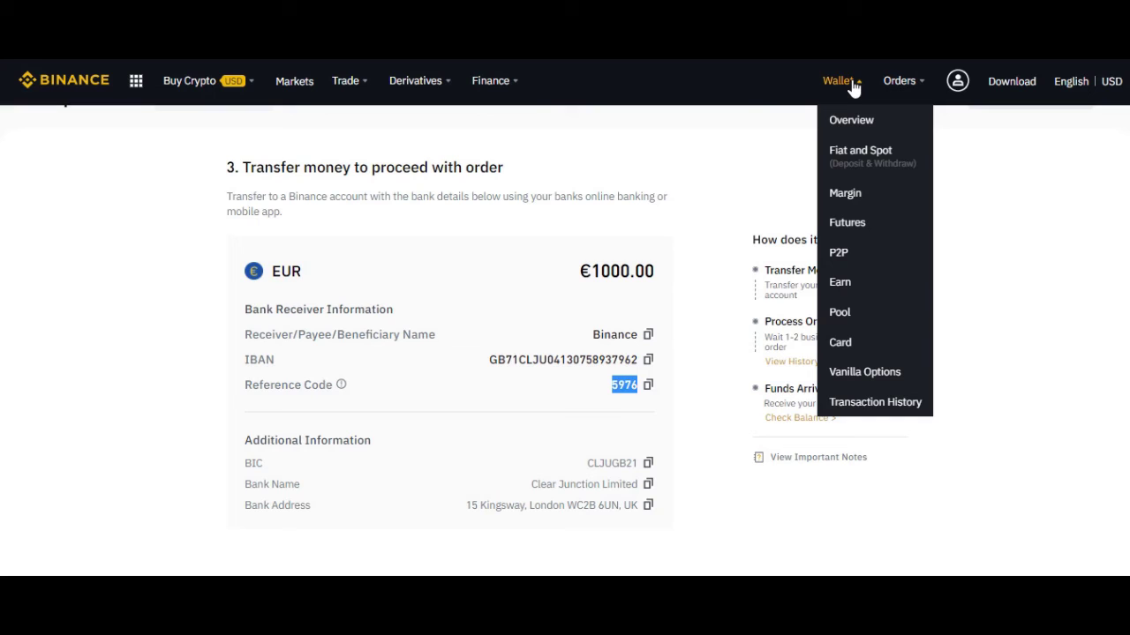
left_click(870, 154)
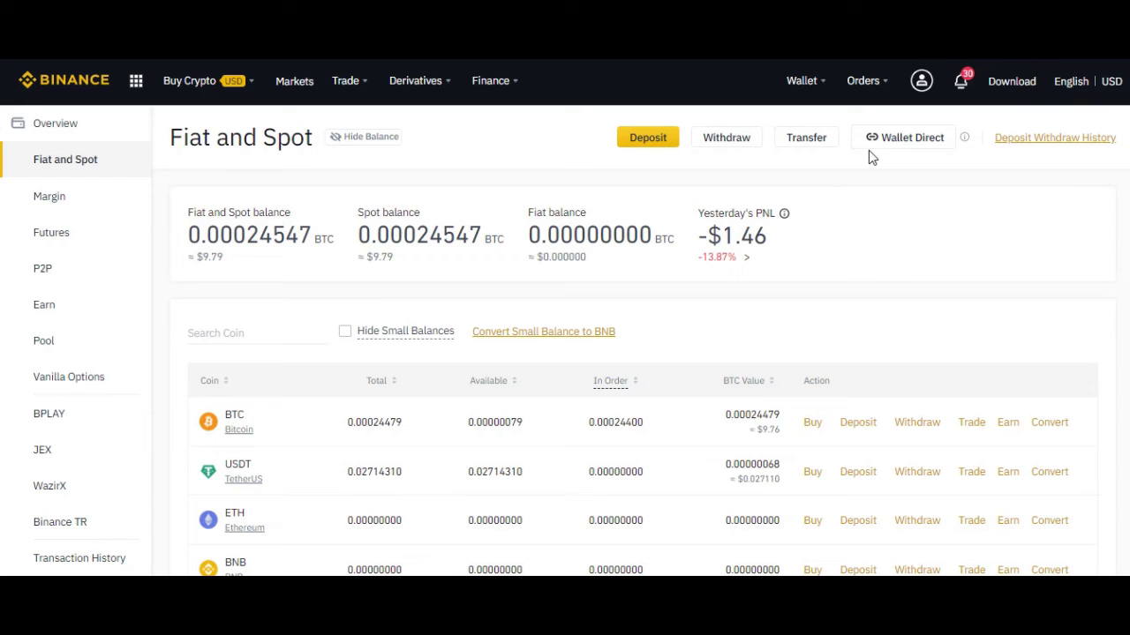
left_click(647, 144)
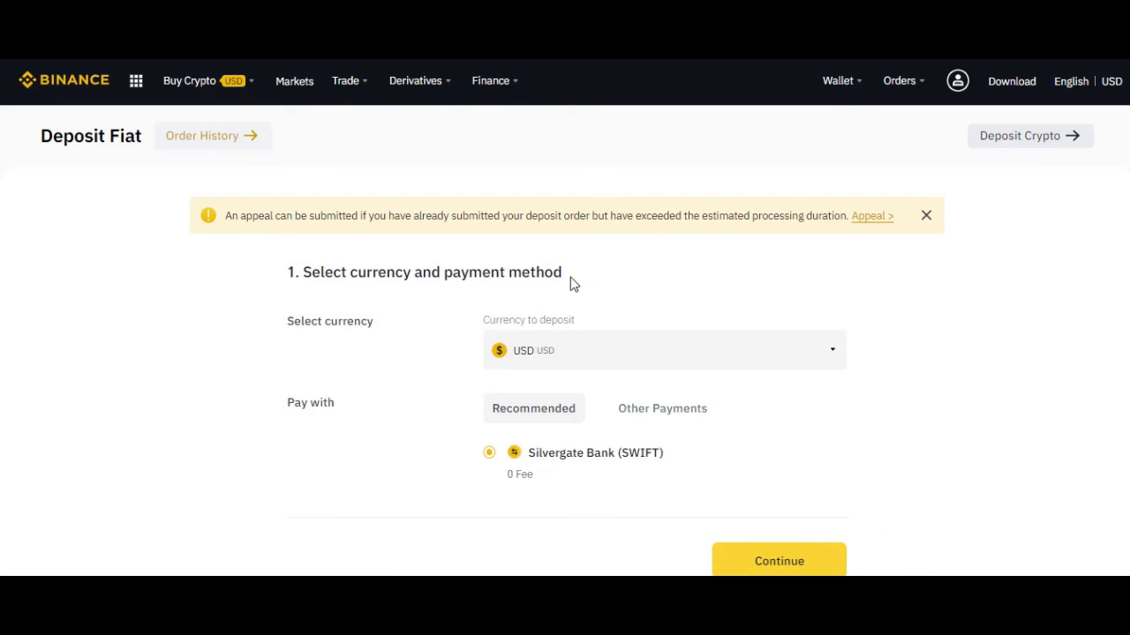
Dismiss the appeal notice and look over the USD Silvergate Bank (SWIFT) deposit form
left_click(926, 216)
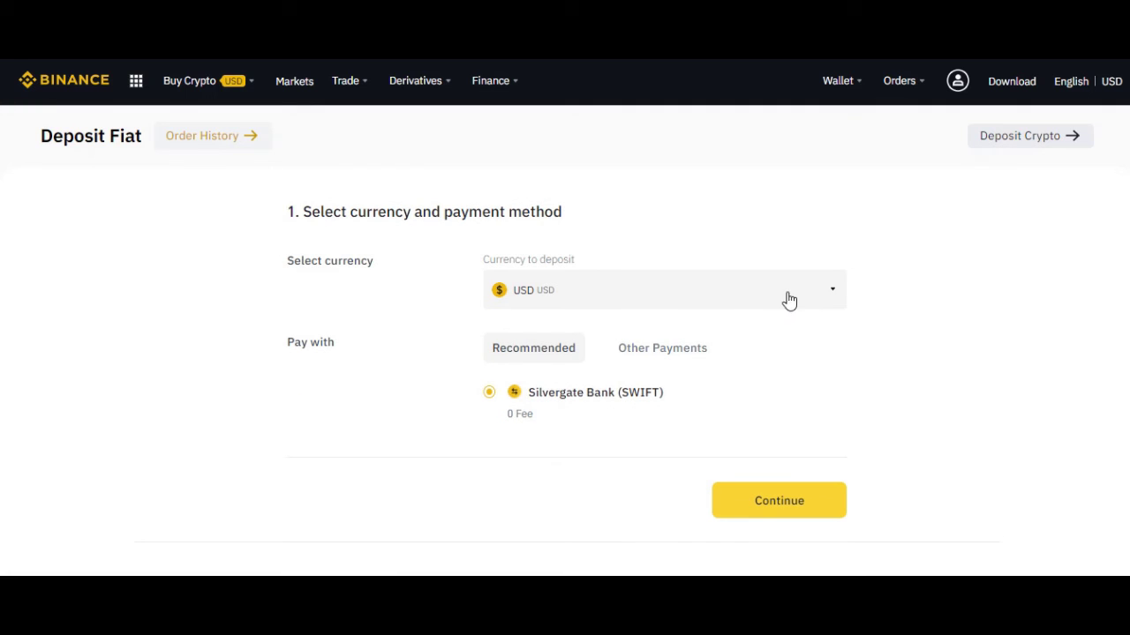
scroll(775, 305, "down", 1)
scroll(775, 304, "down", 3)
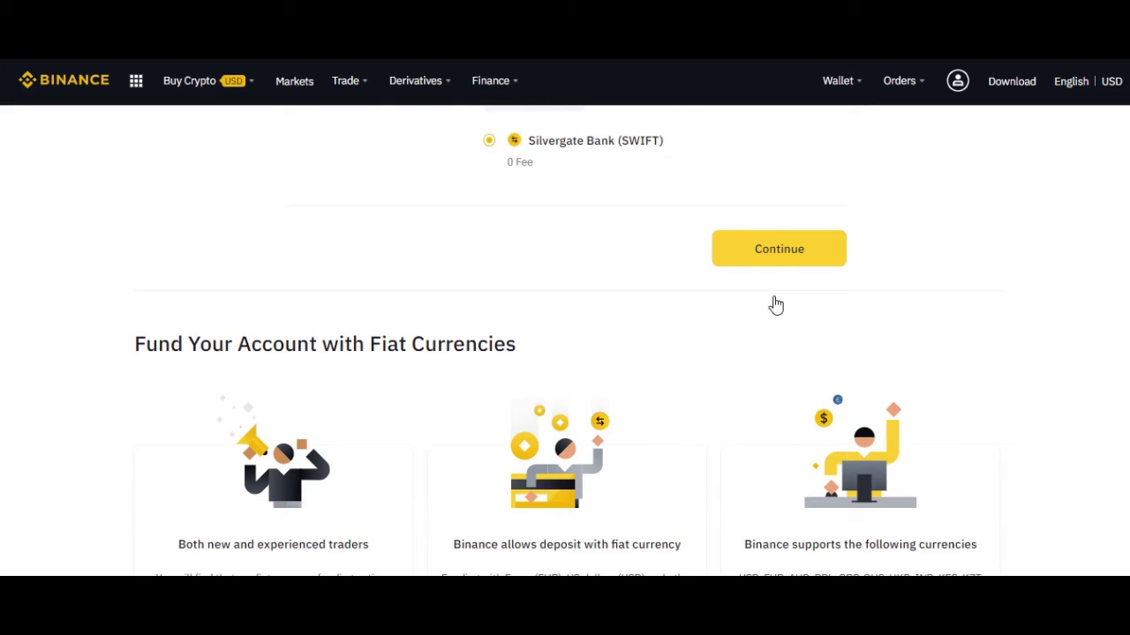
scroll(775, 304, "up", 3)
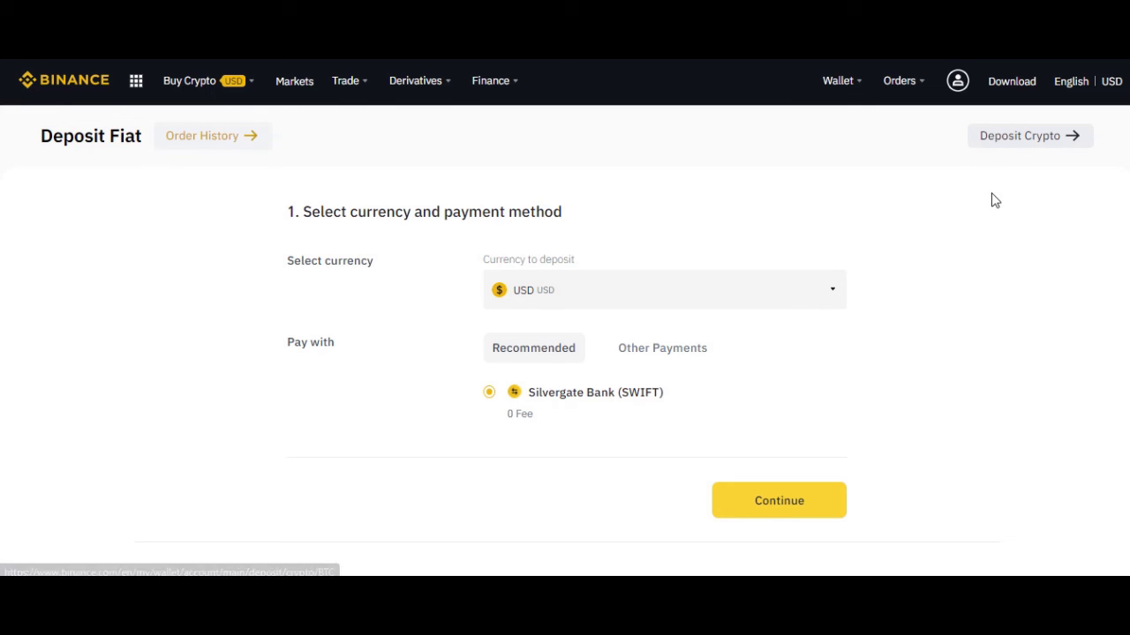
Go to Deposit Crypto and change the coin from BTC to ETH on the ERC20 network
left_click(1019, 145)
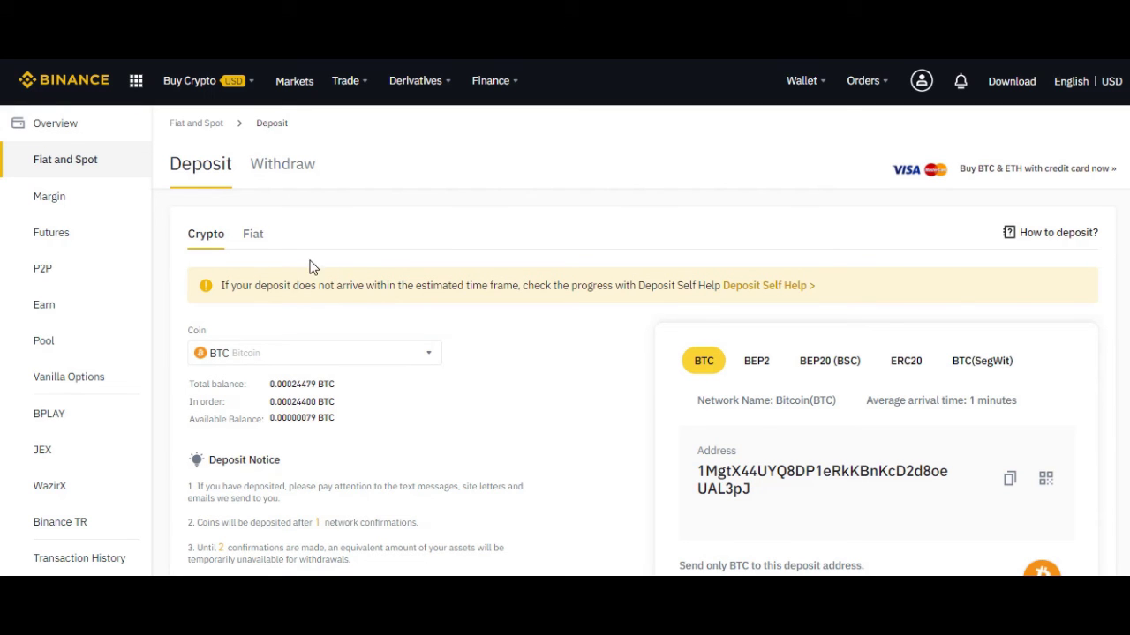
scroll(272, 367, "down", 1)
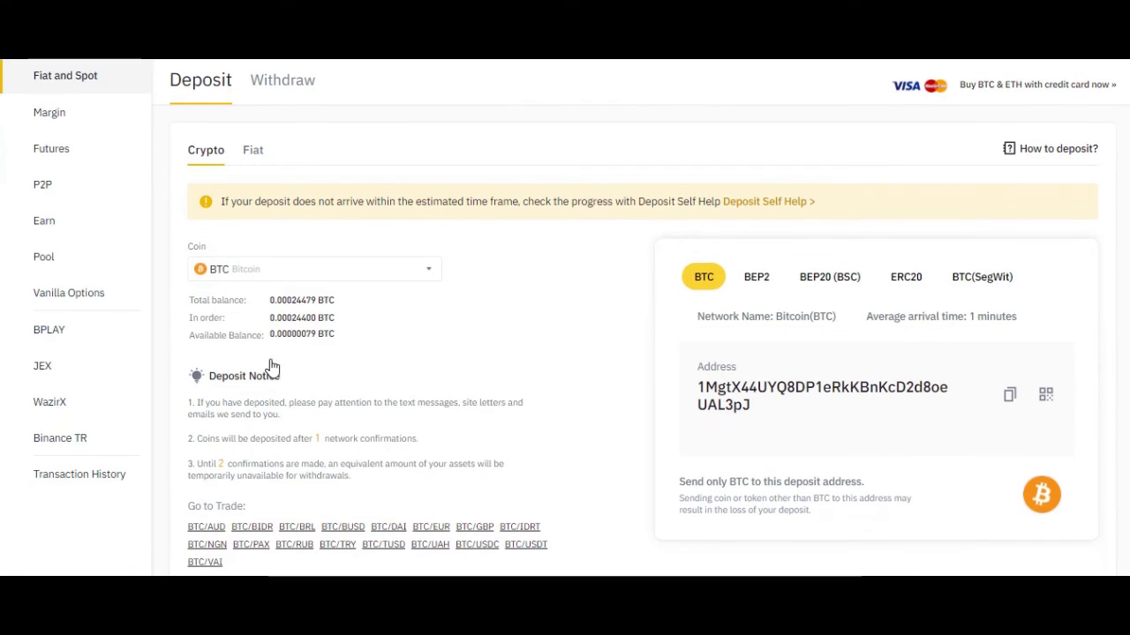
left_click(277, 279)
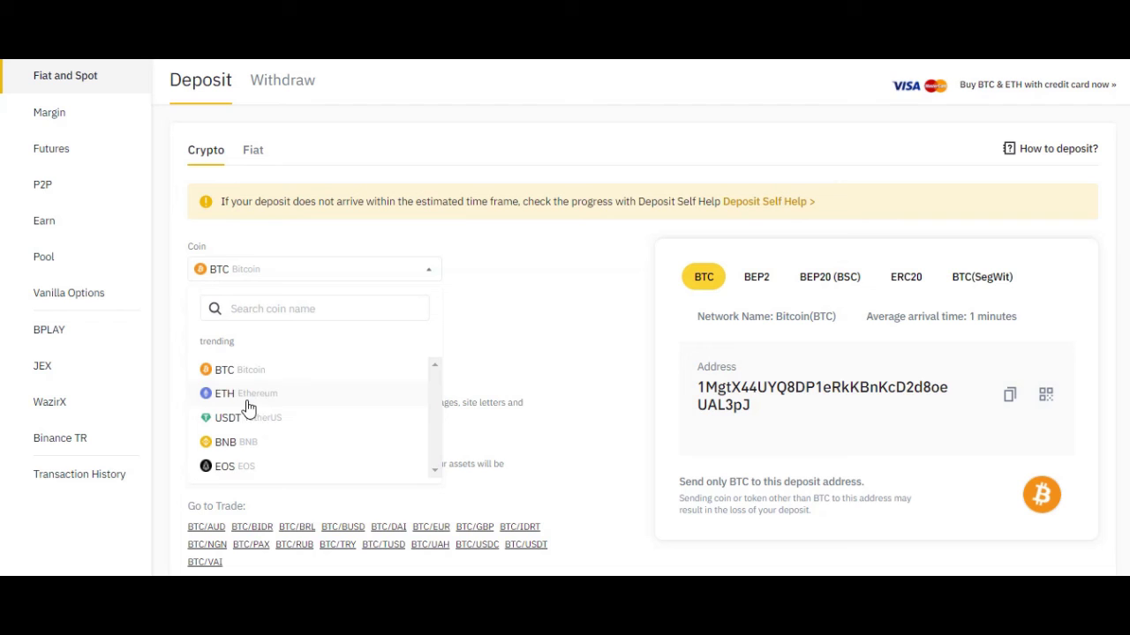
left_click(229, 372)
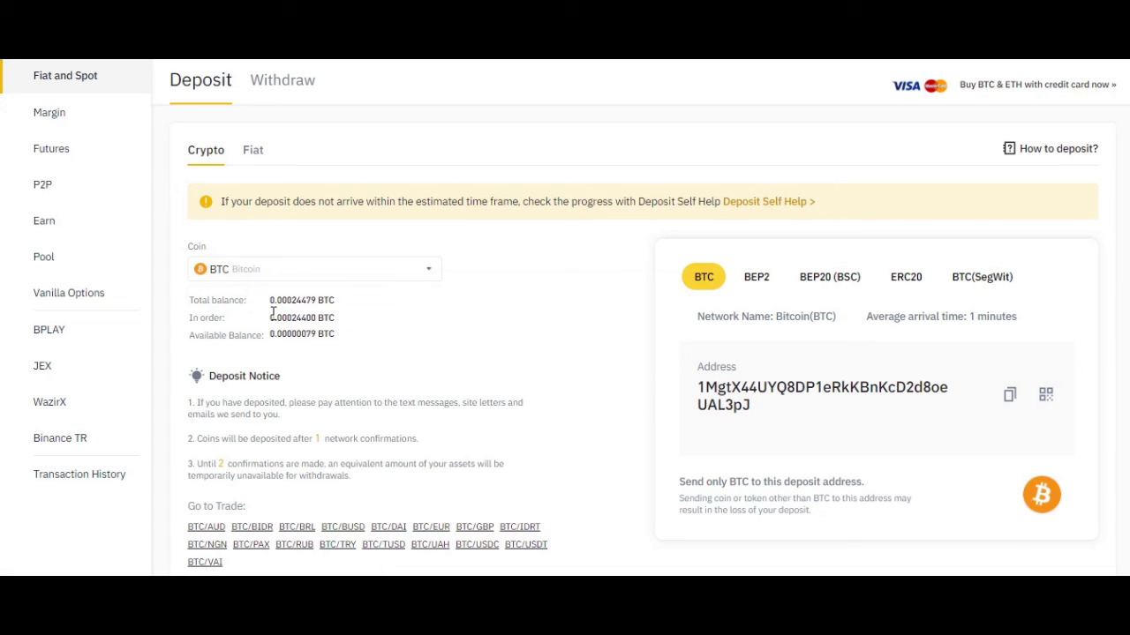
left_click(247, 281)
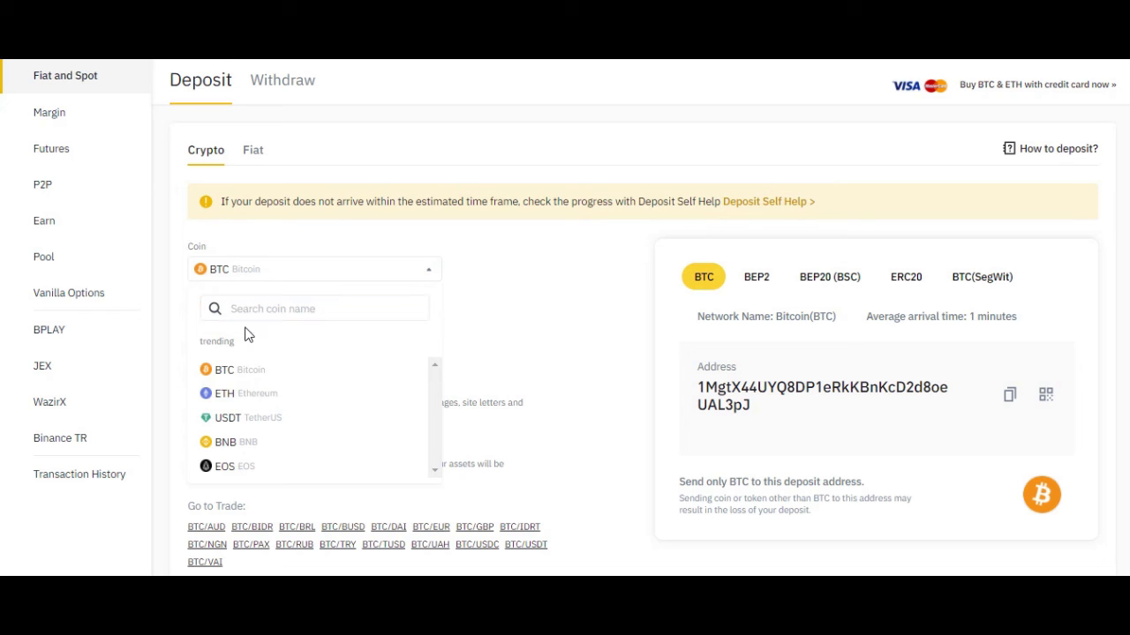
left_click(249, 397)
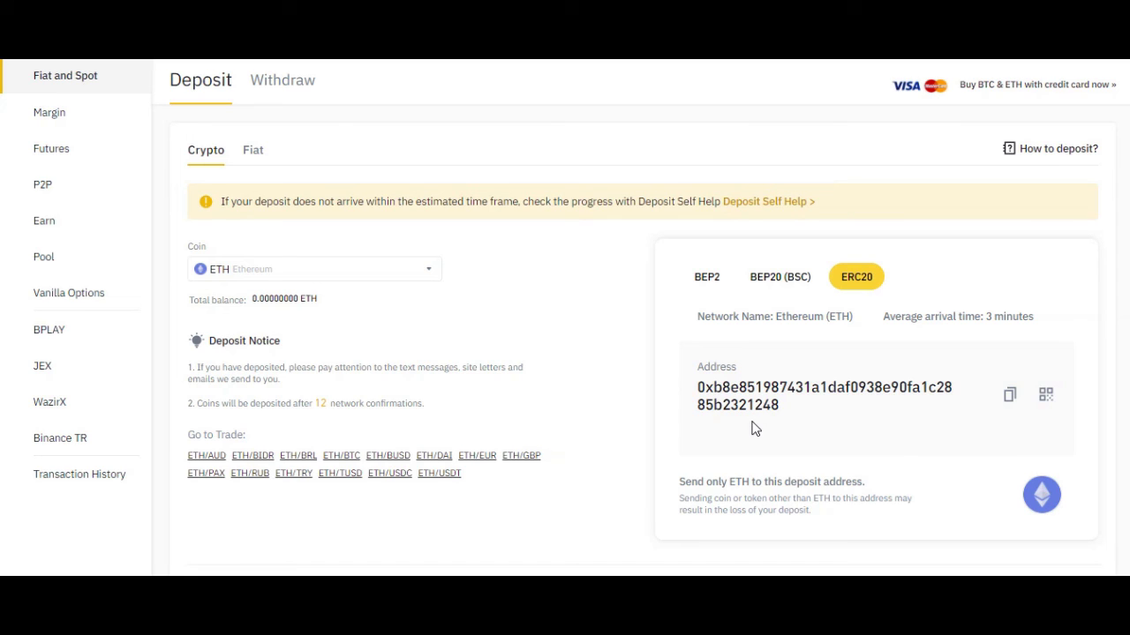
left_click(273, 274)
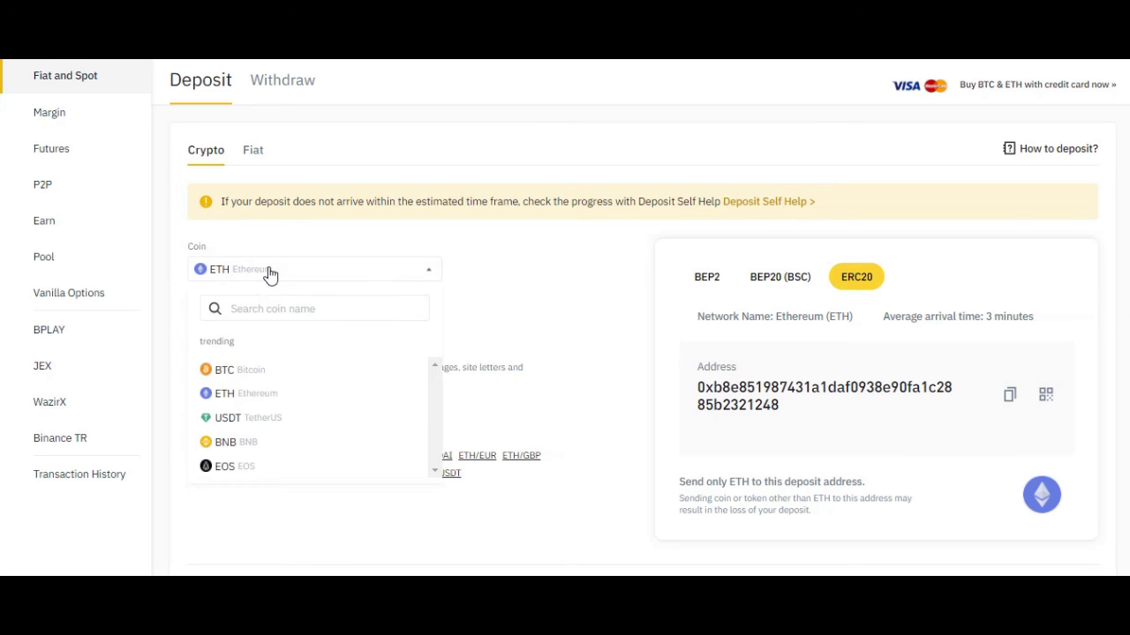
Select BTC to show its Bitcoin(BTC) network deposit address and balances
left_click(242, 377)
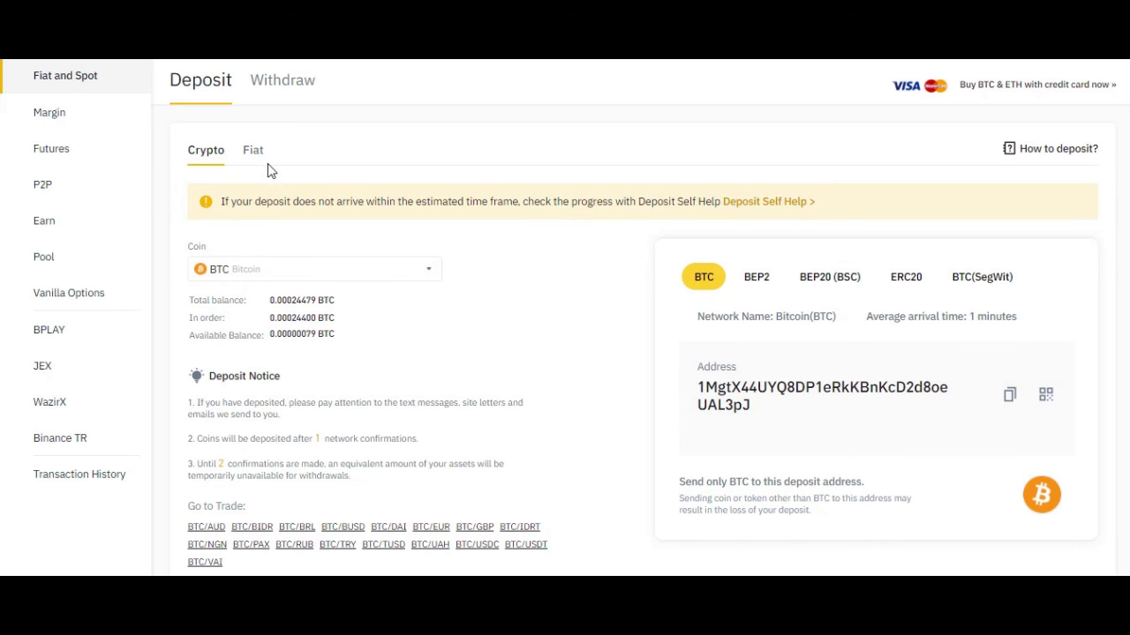
scroll(267, 163, "up", 1)
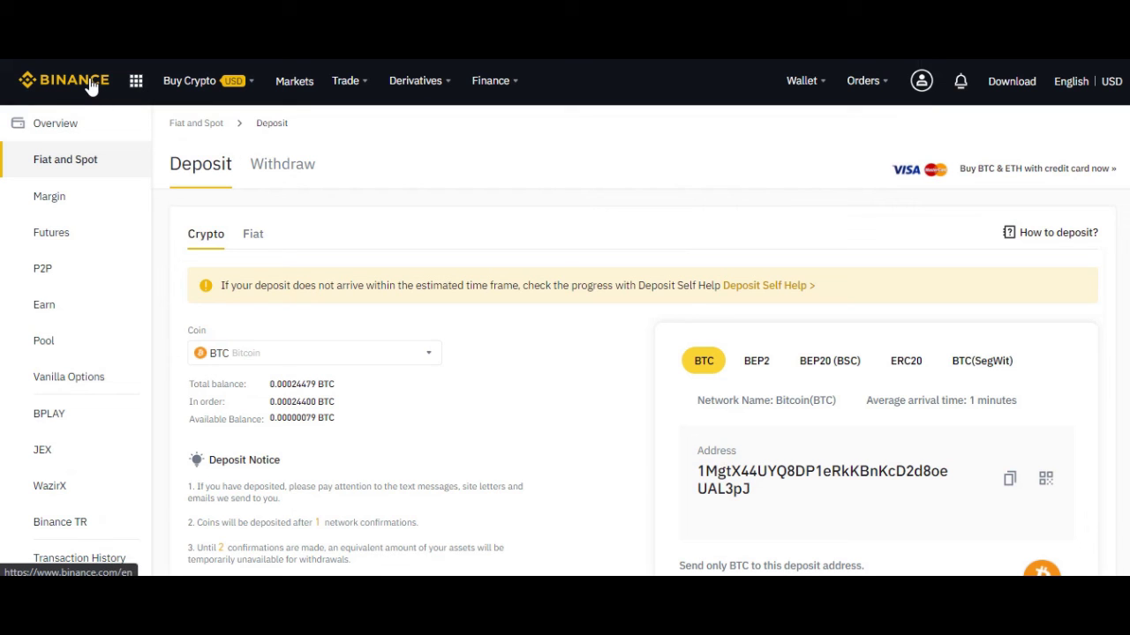
mouse_move(136, 80)
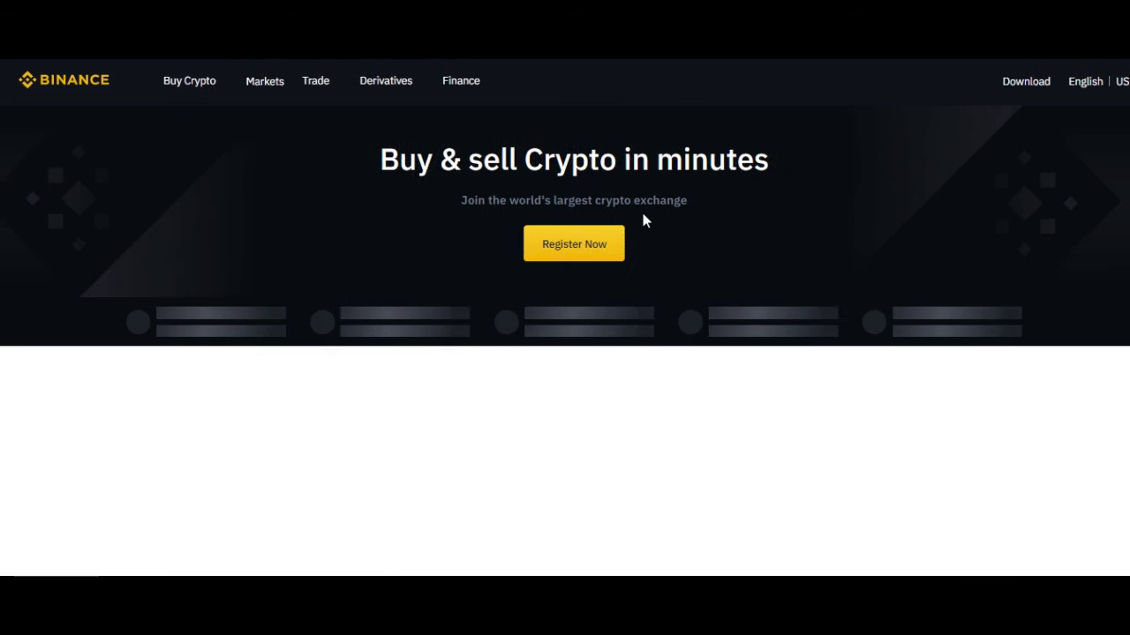